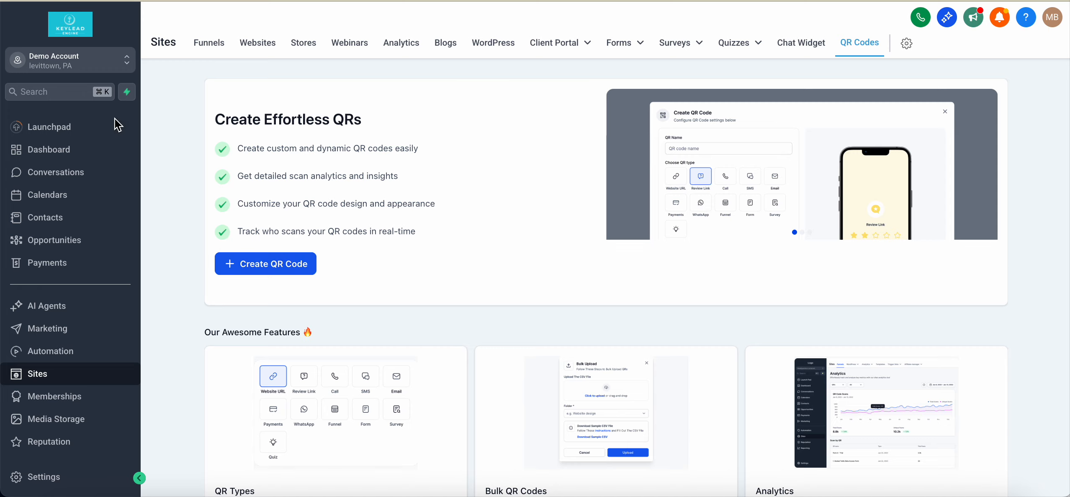
Start creating a QR code from the QR Codes area of Sites
left_click(58, 151)
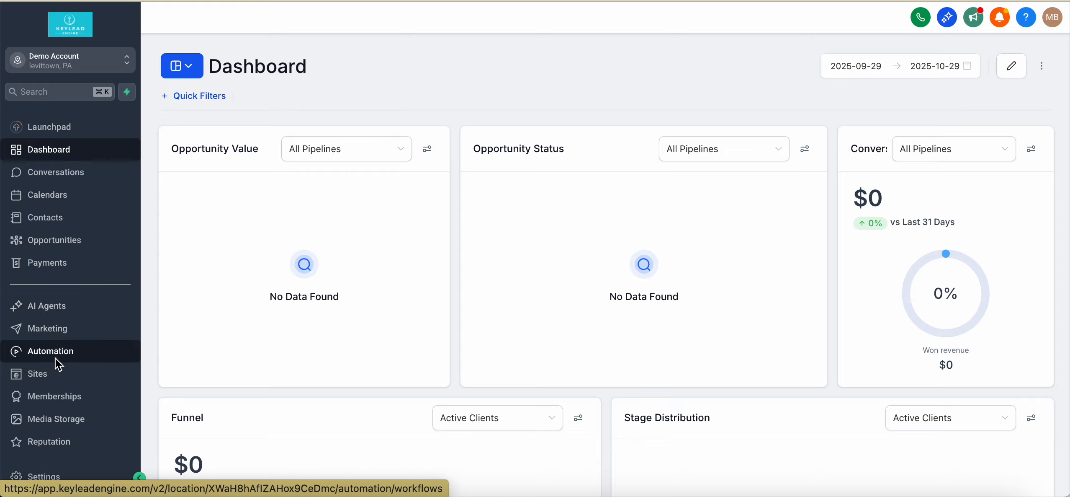
left_click(54, 379)
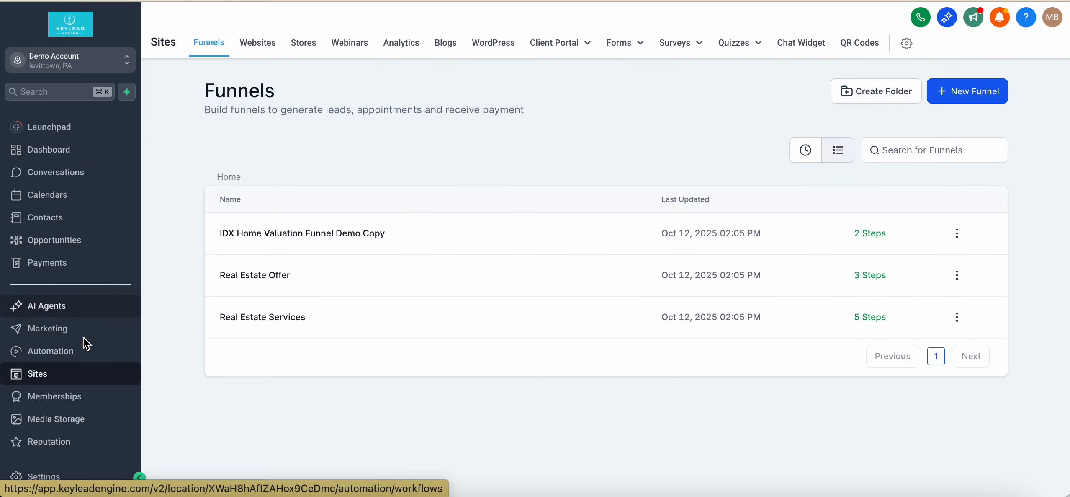
left_click(868, 43)
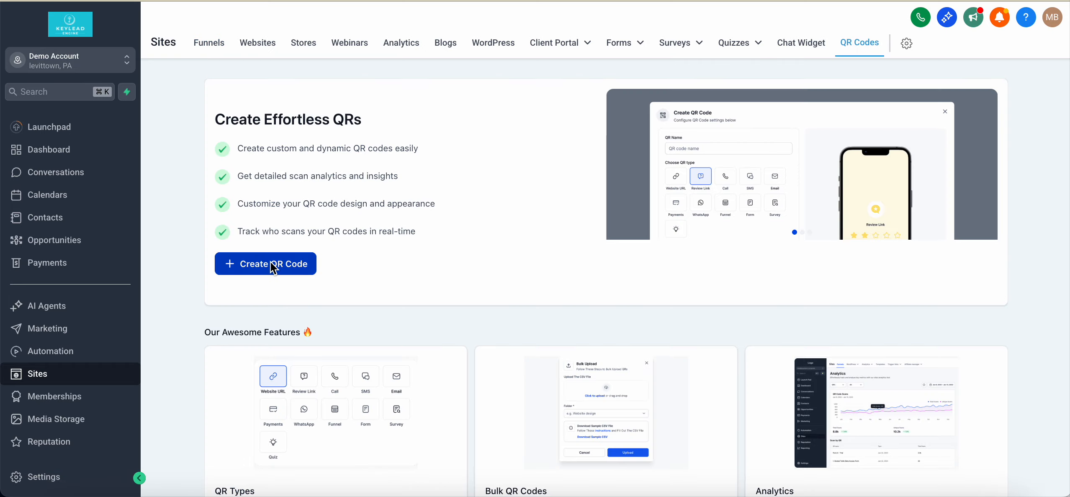
left_click(272, 264)
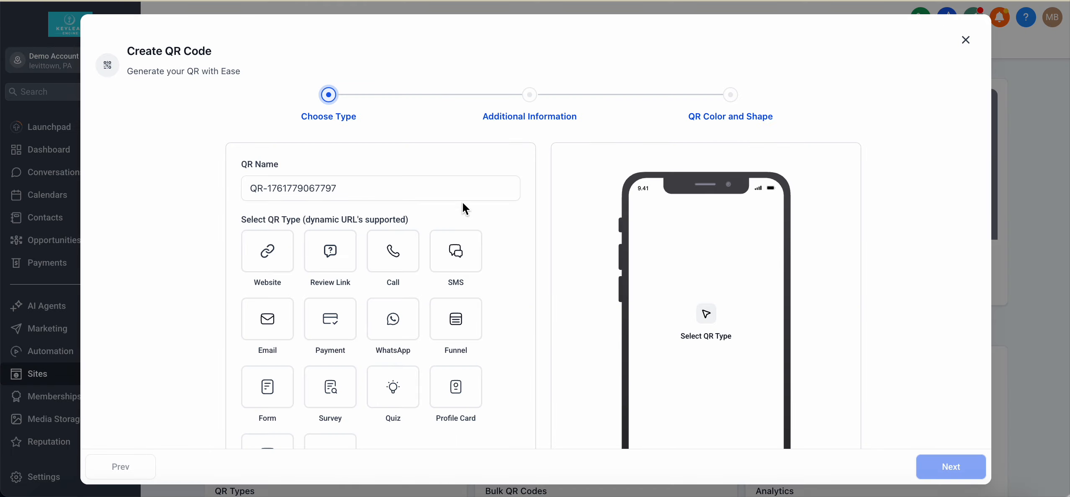
Choose the Business Card QR type and look through its phone preview
scroll(368, 195, "down", 1)
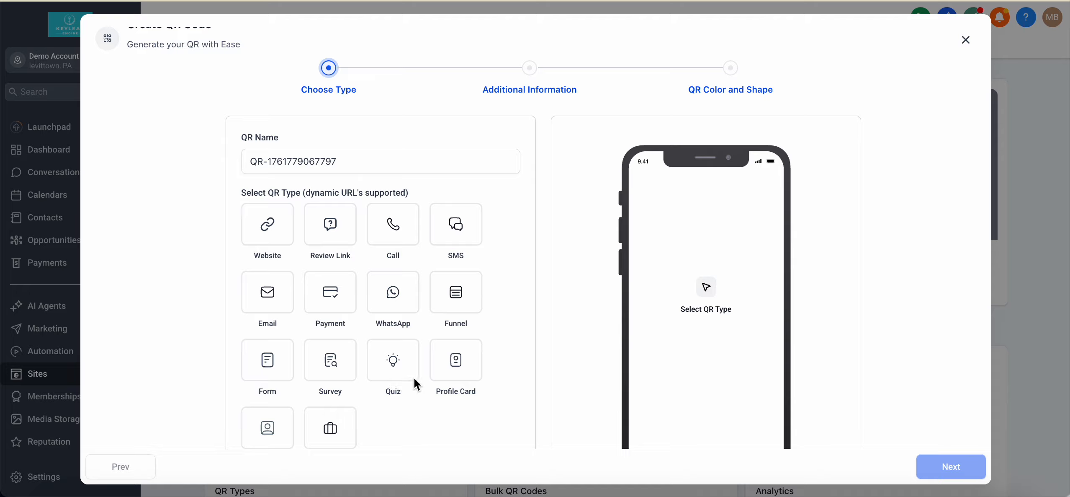
scroll(379, 416, "down", 2)
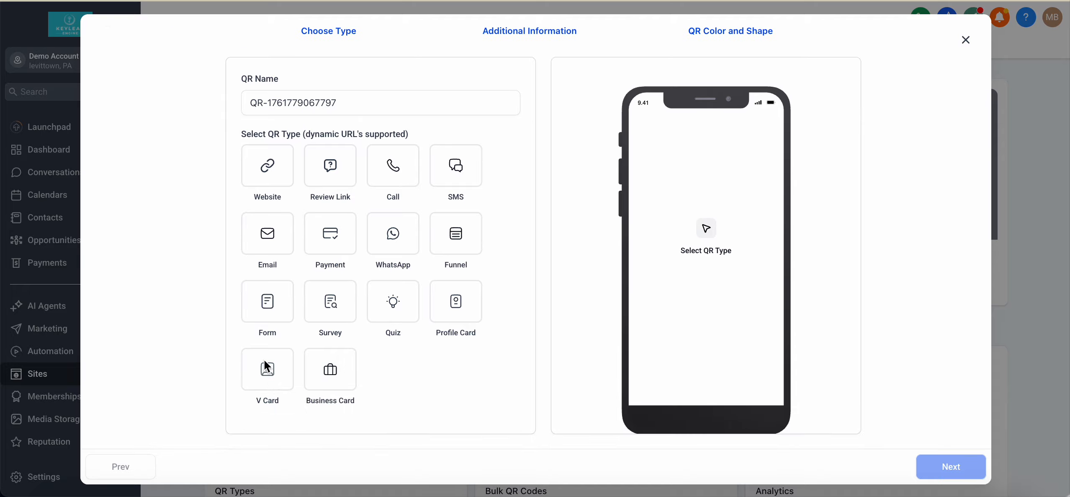
left_click(339, 373)
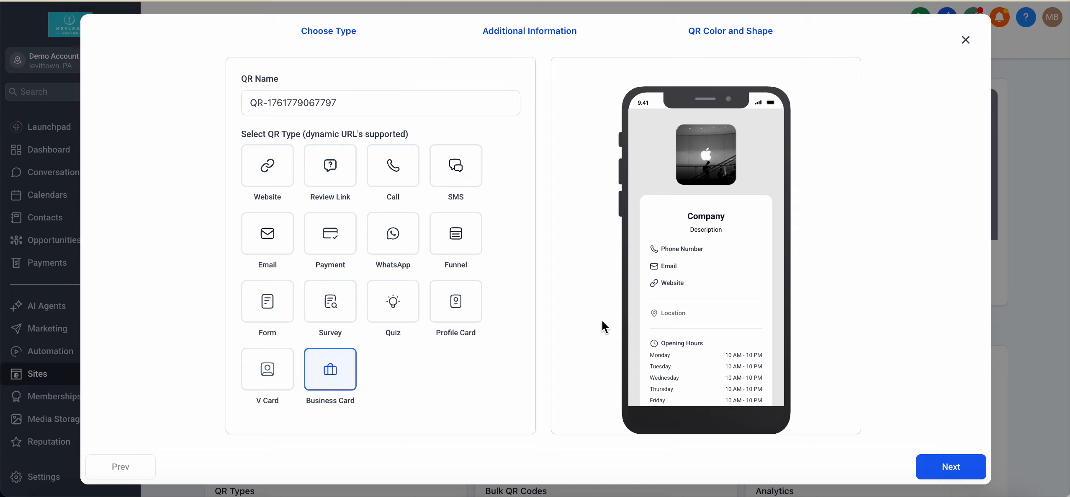
scroll(680, 257, "down", 2)
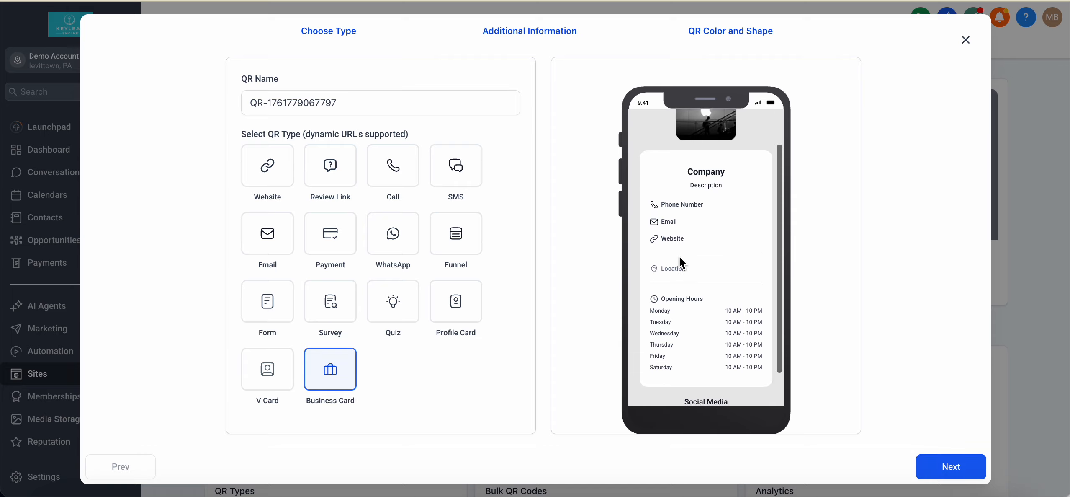
scroll(679, 257, "up", 1)
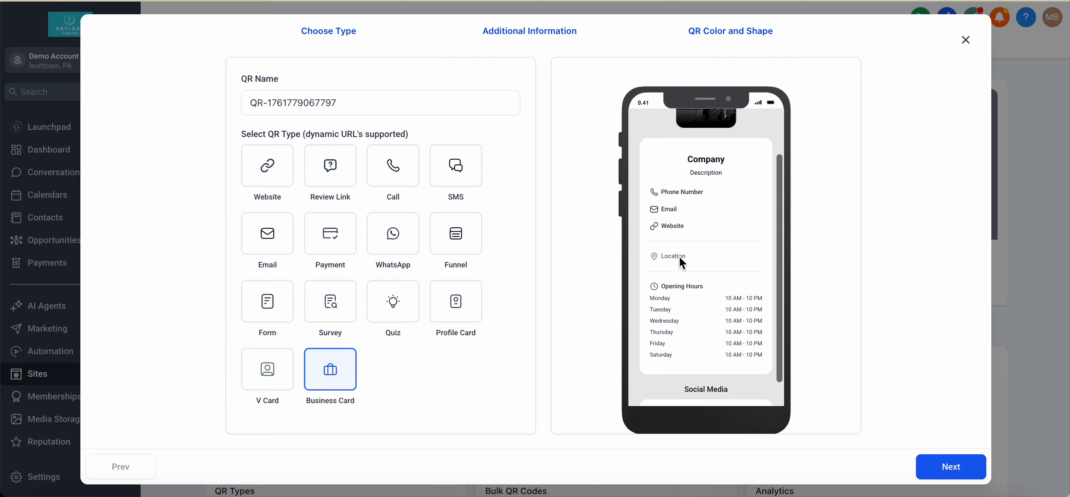
scroll(679, 256, "down", 1)
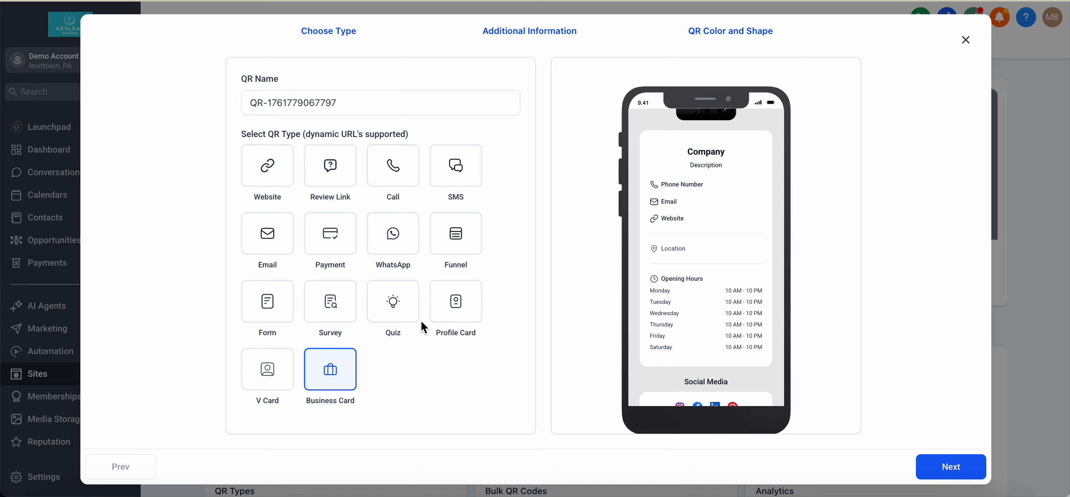
Choose the Form QR type and name the QR code "Open House survey QR code"
left_click(268, 302)
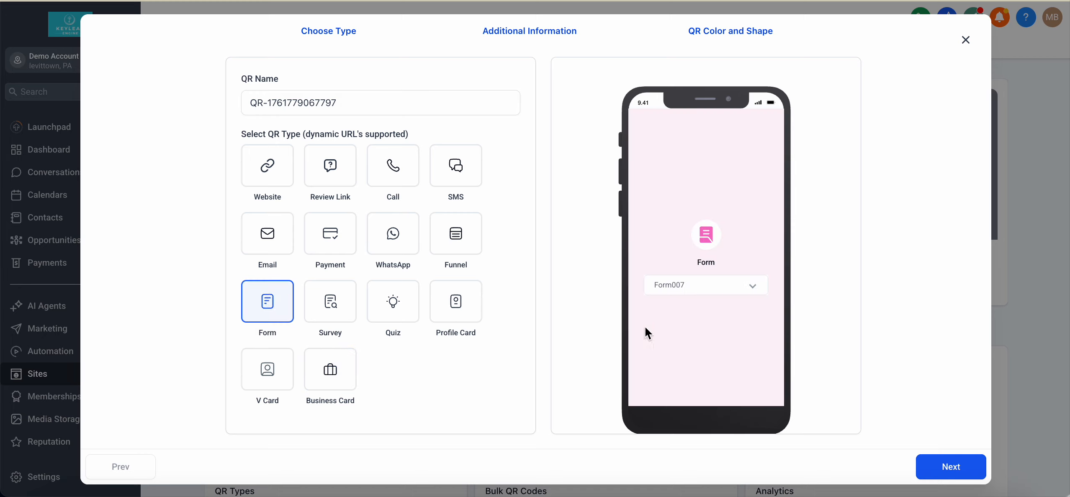
left_click(955, 469)
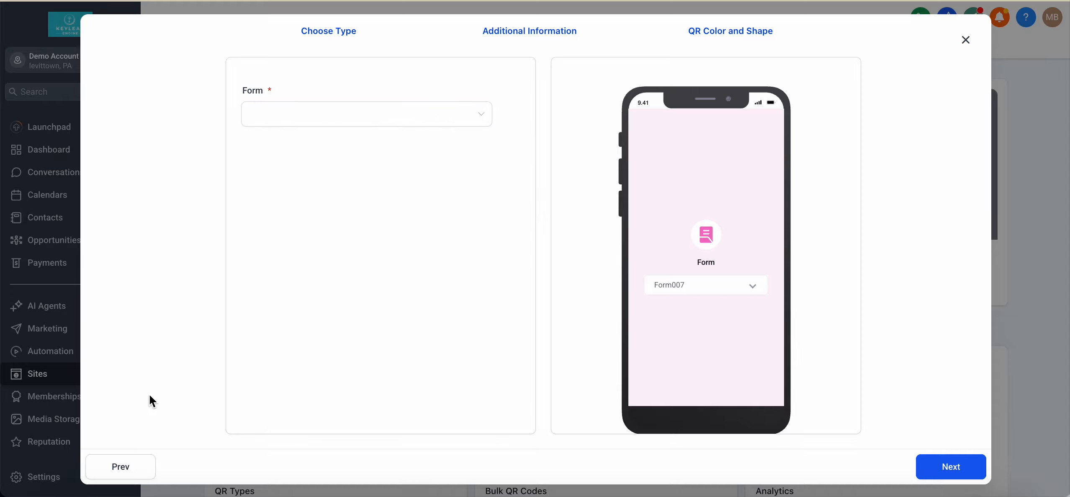
left_click(116, 465)
left_click_drag(362, 109, 230, 107)
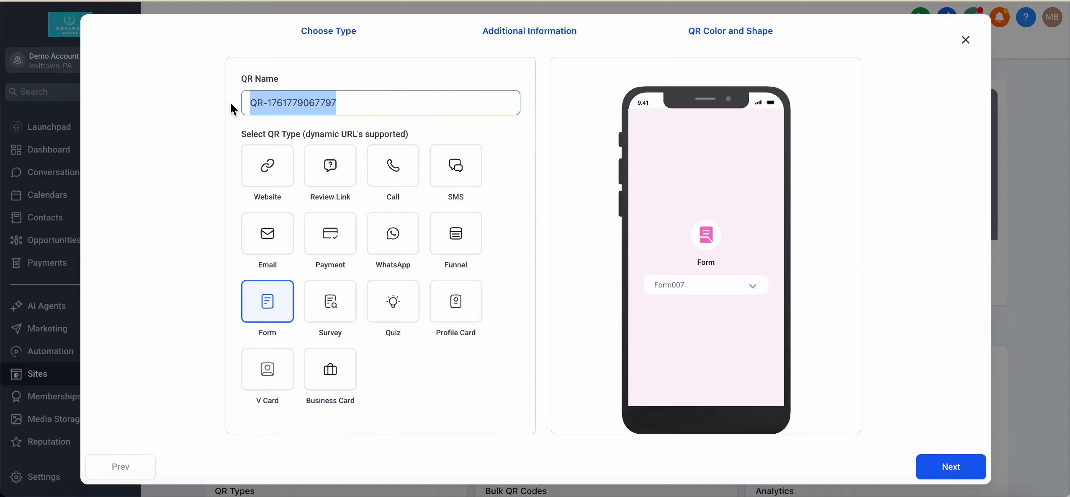
type("Op")
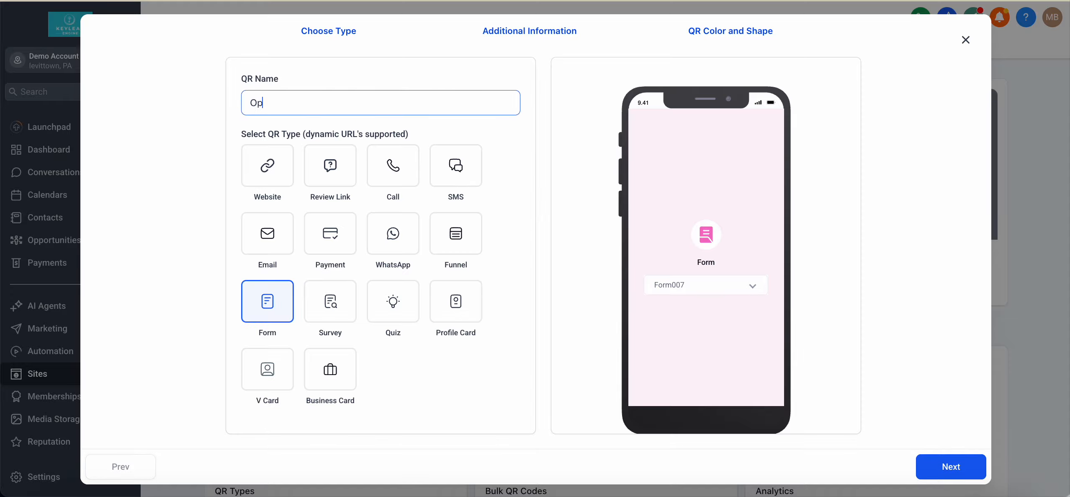
type("en House survey QR code")
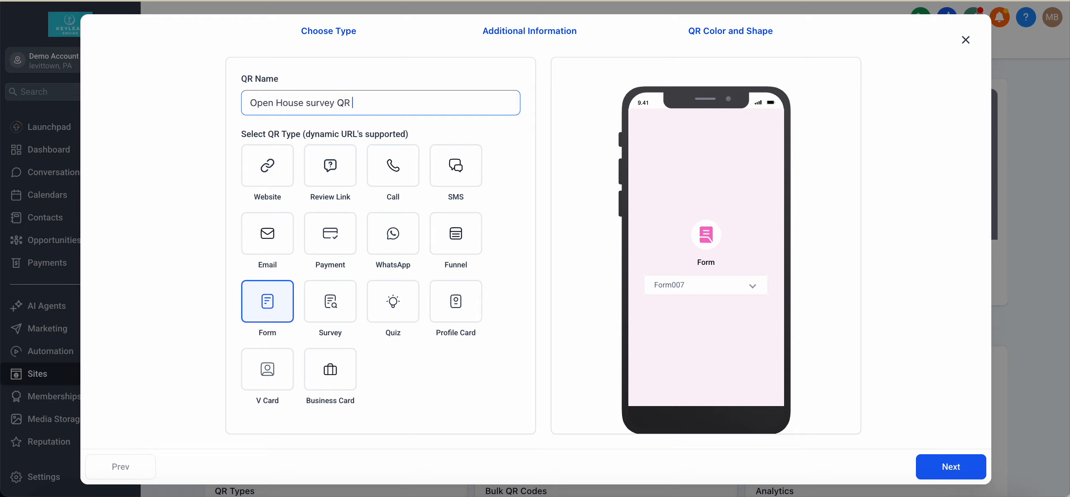
Link the QR code to the form "Open House form for QR code" and proceed to its color and shape settings
left_click(950, 467)
left_click(412, 117)
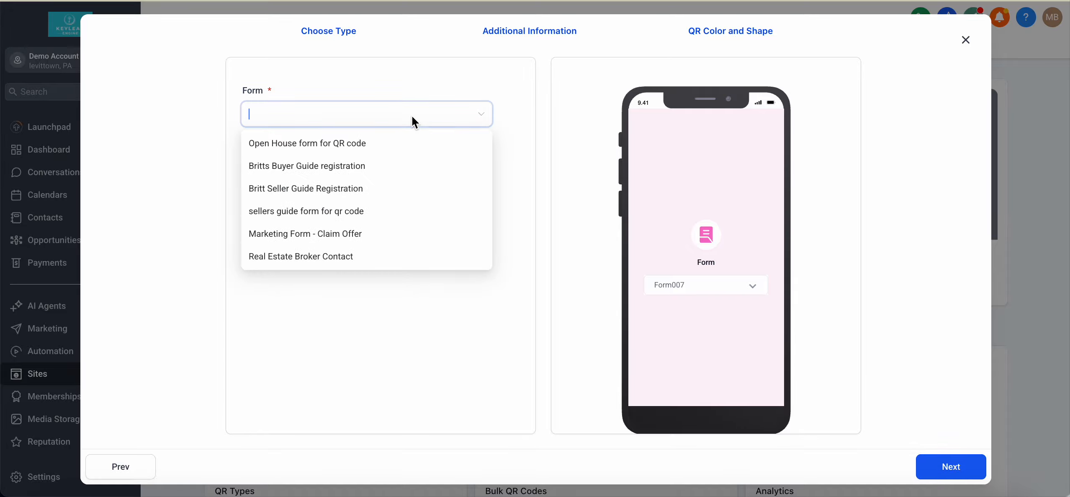
left_click(336, 143)
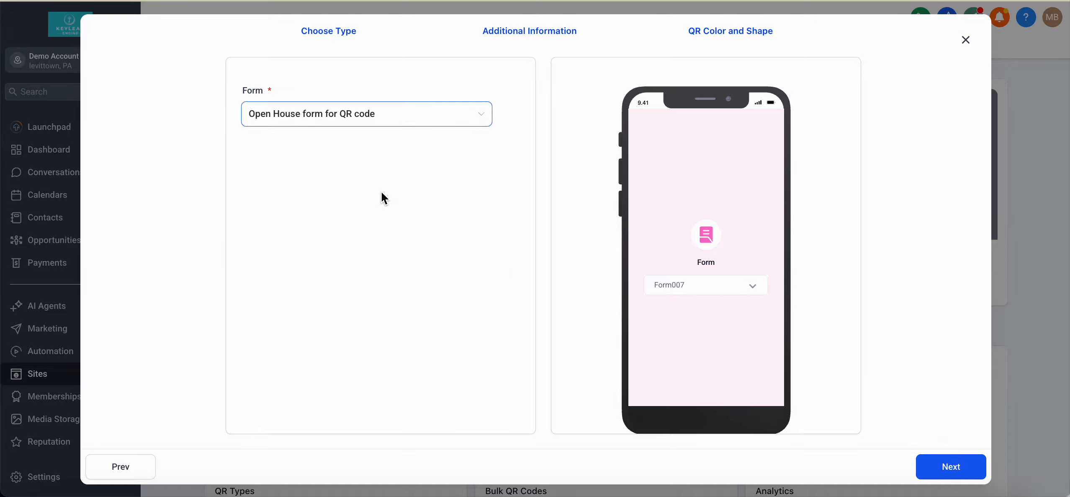
left_click(951, 465)
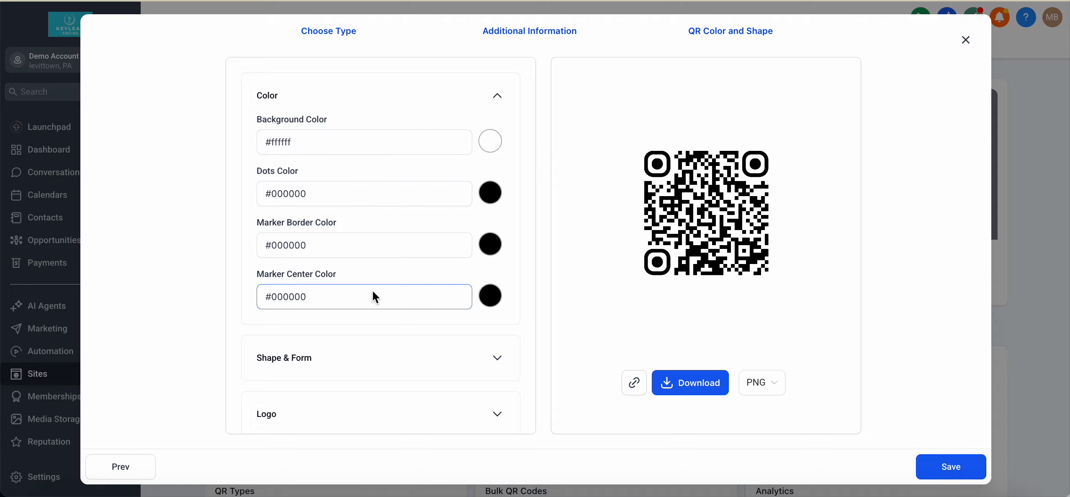
Style the QR code with round dots, circular marker borders and square marker centers
scroll(371, 294, "down", 1)
left_click(370, 335)
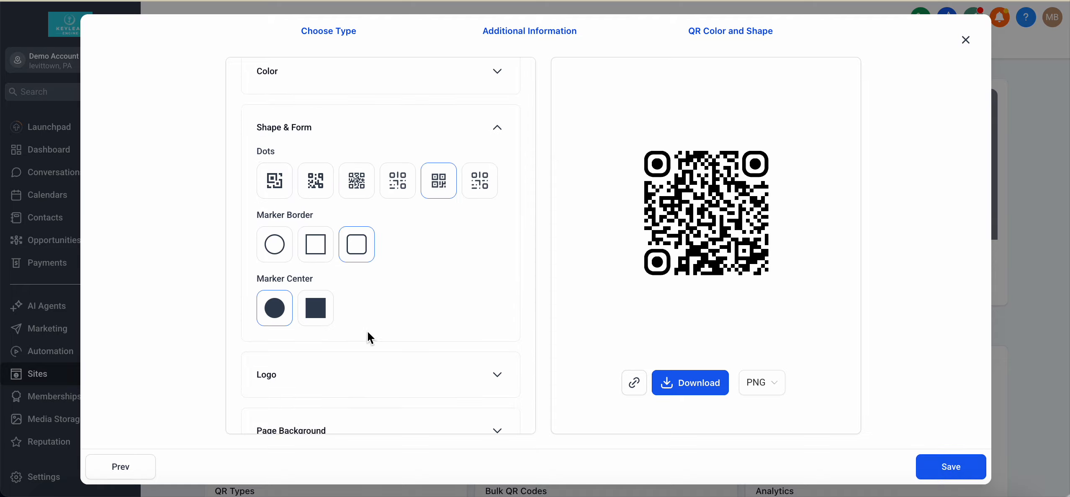
left_click(277, 244)
left_click(321, 189)
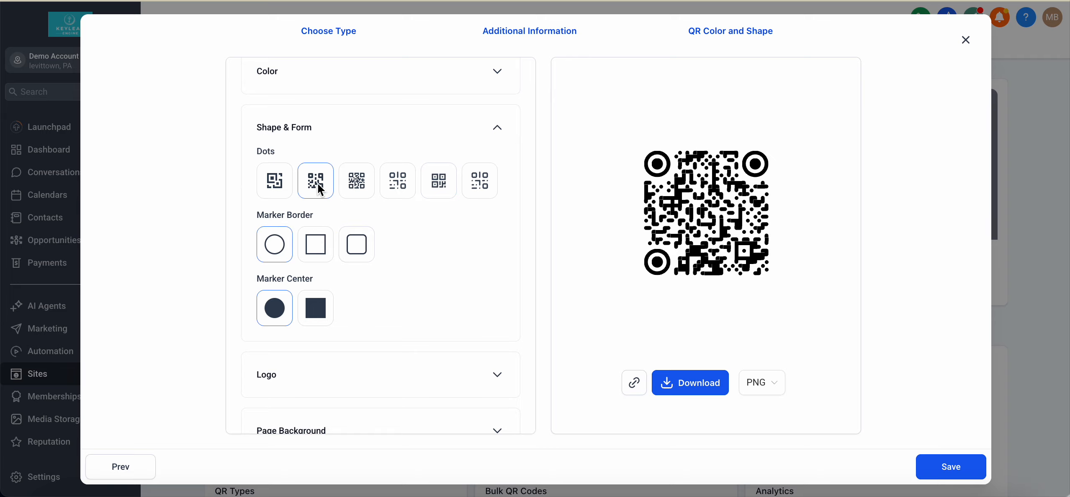
left_click(279, 183)
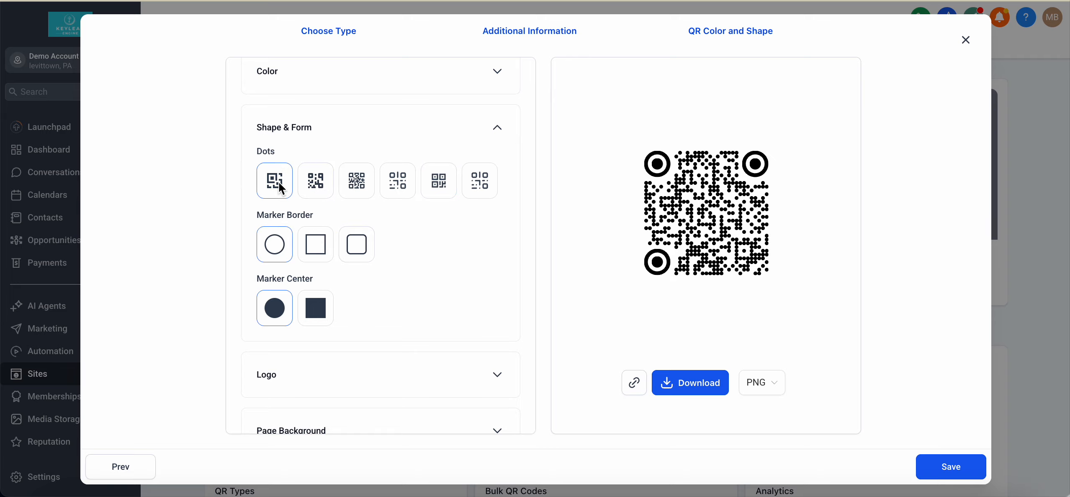
left_click(319, 312)
Try the YouTube logo on the QR code, revert to no logo, and view the page background options
scroll(341, 318, "down", 1)
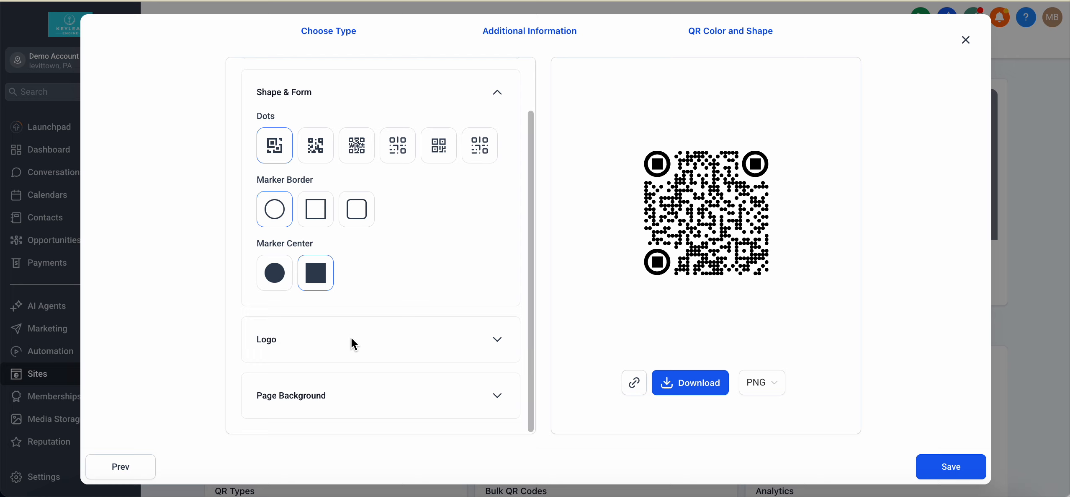
left_click(351, 338)
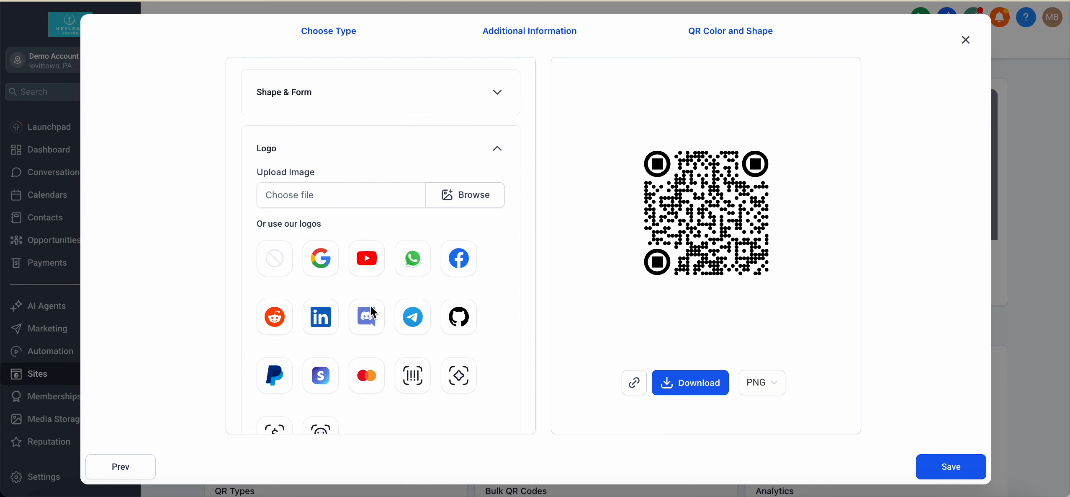
left_click(367, 265)
left_click(274, 259)
scroll(344, 307, "down", 2)
scroll(345, 311, "down", 2)
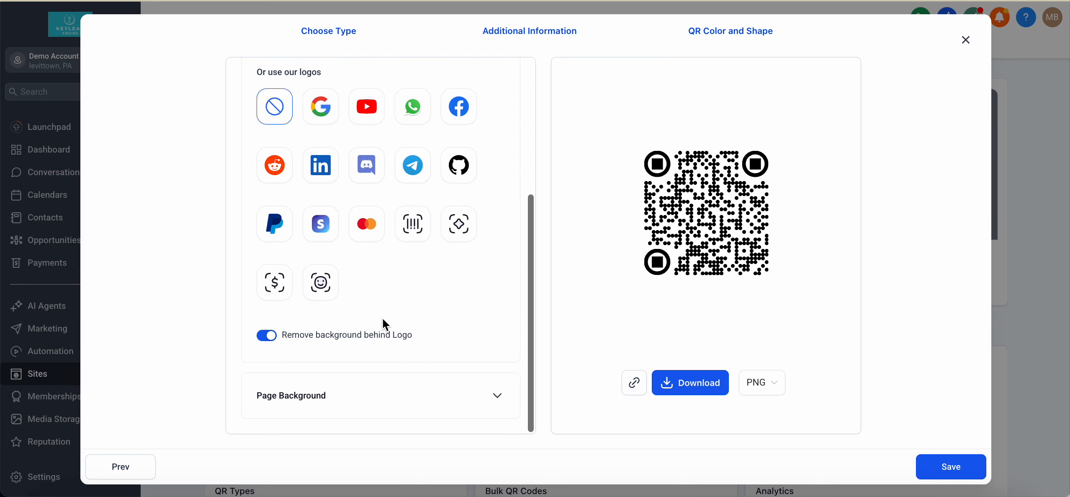
left_click(305, 396)
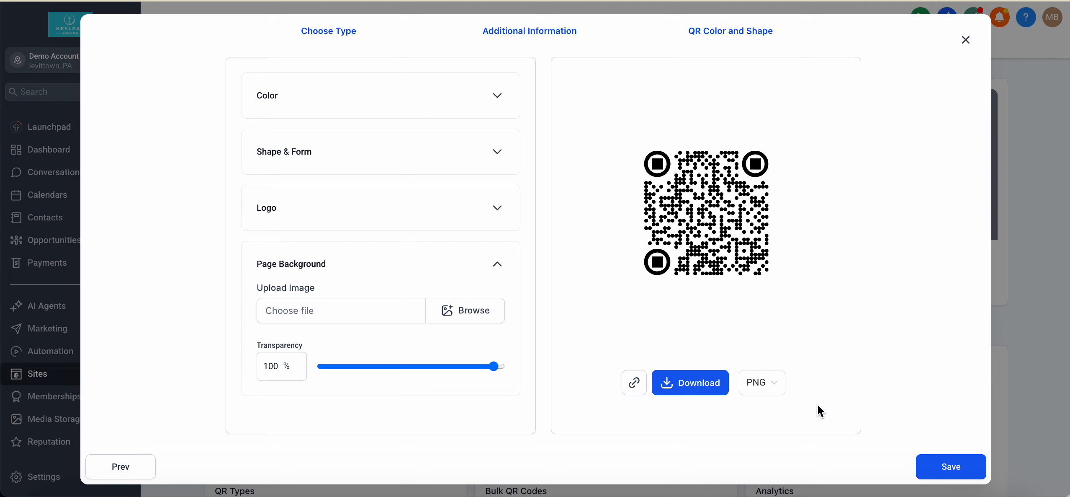
Copy the QR code's link, open it in a new browser tab, and review the open house form
left_click(634, 382)
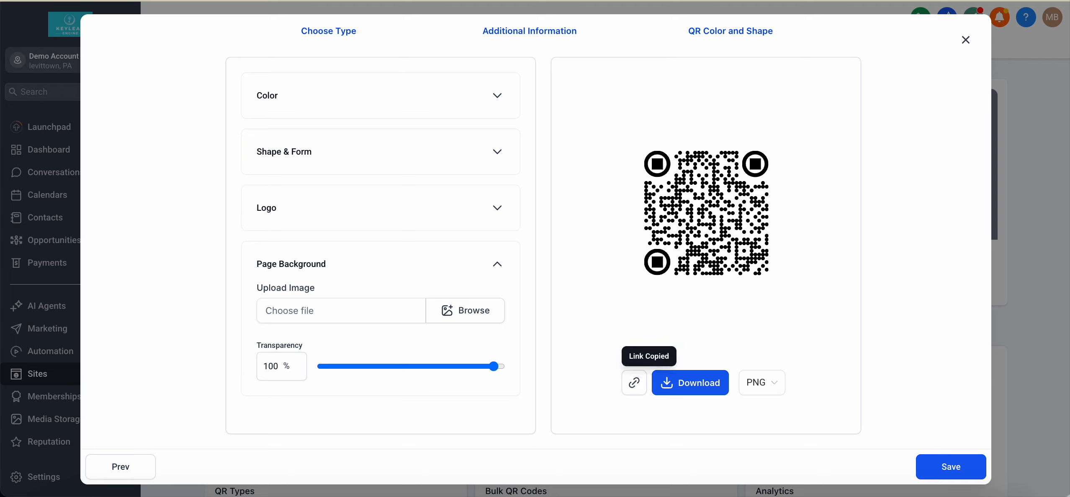
key("super+t")
key("super+v")
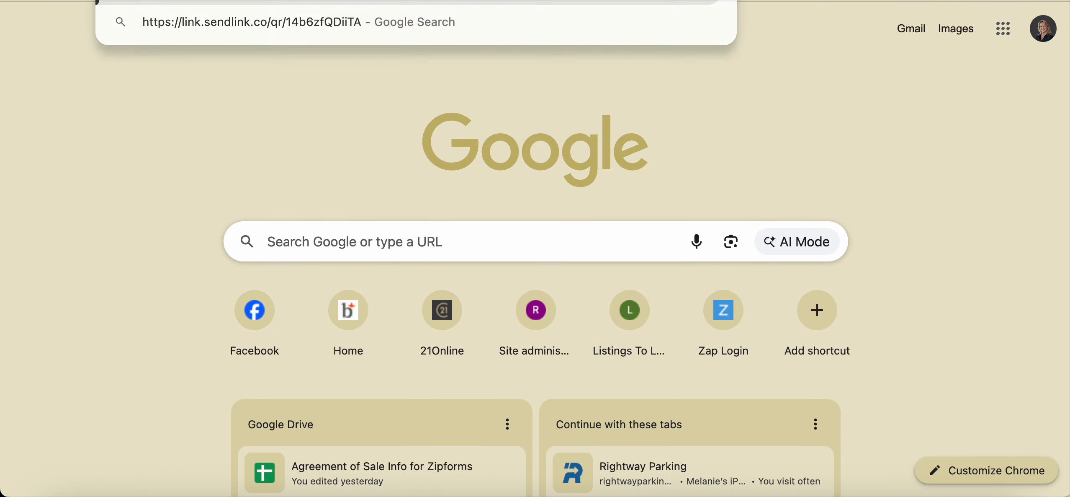
key("Return")
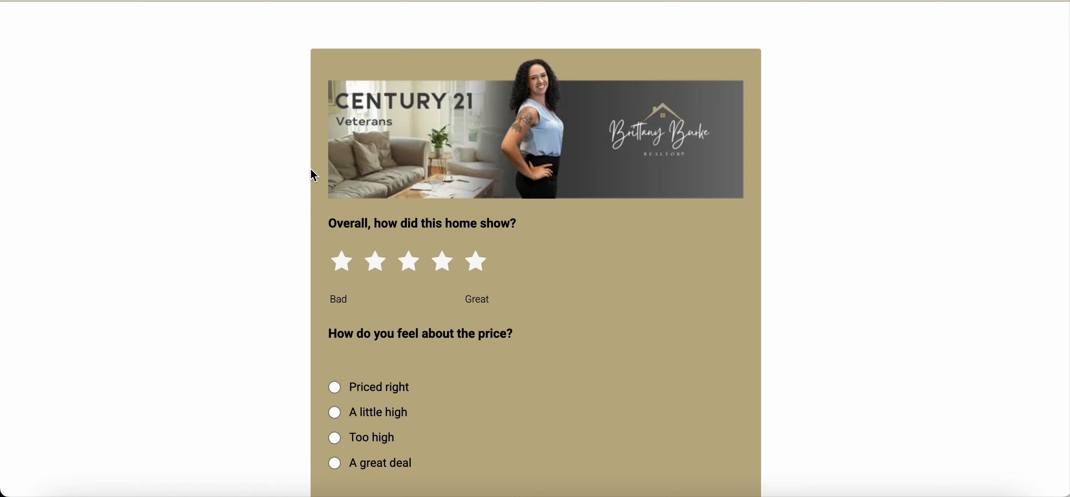
scroll(576, 301, "down", 5)
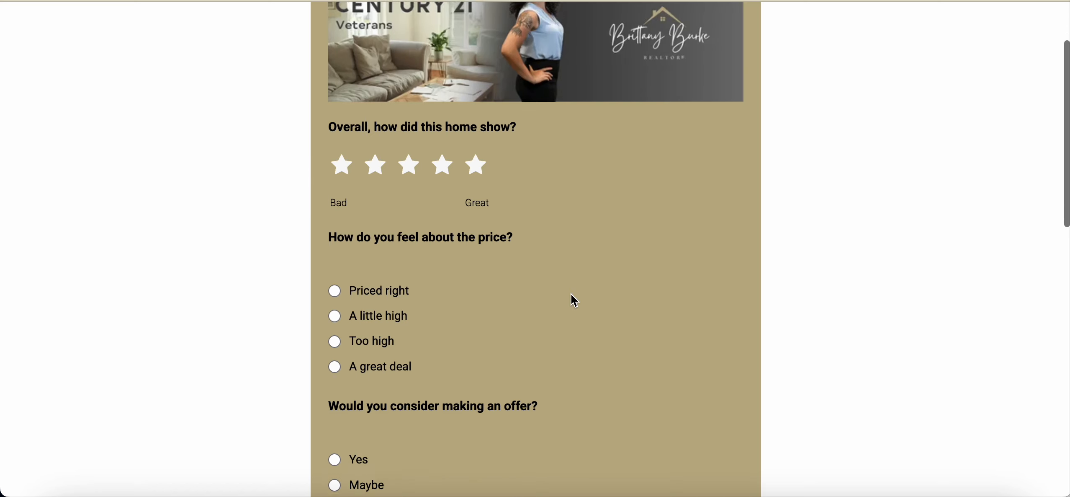
scroll(574, 297, "down", 10)
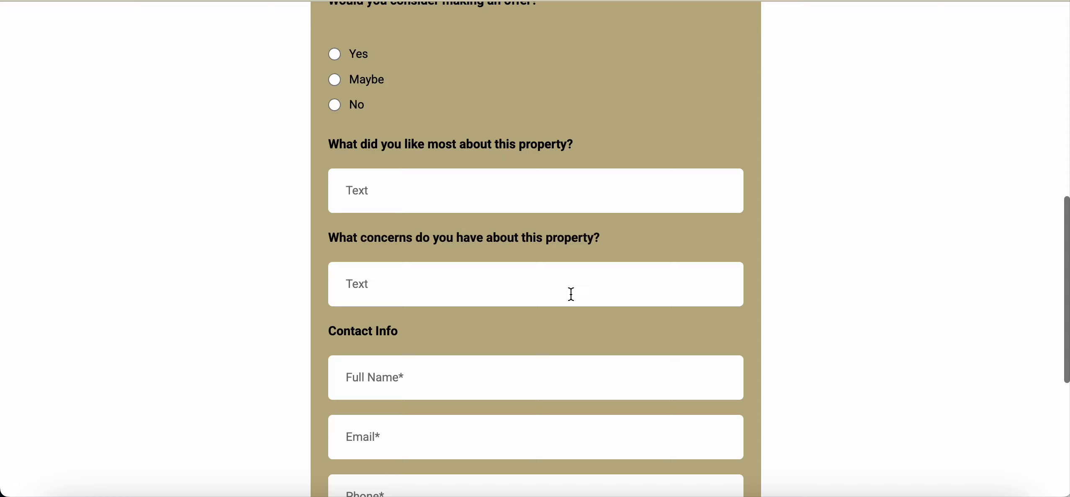
scroll(572, 294, "down", 2)
scroll(571, 294, "up", 5)
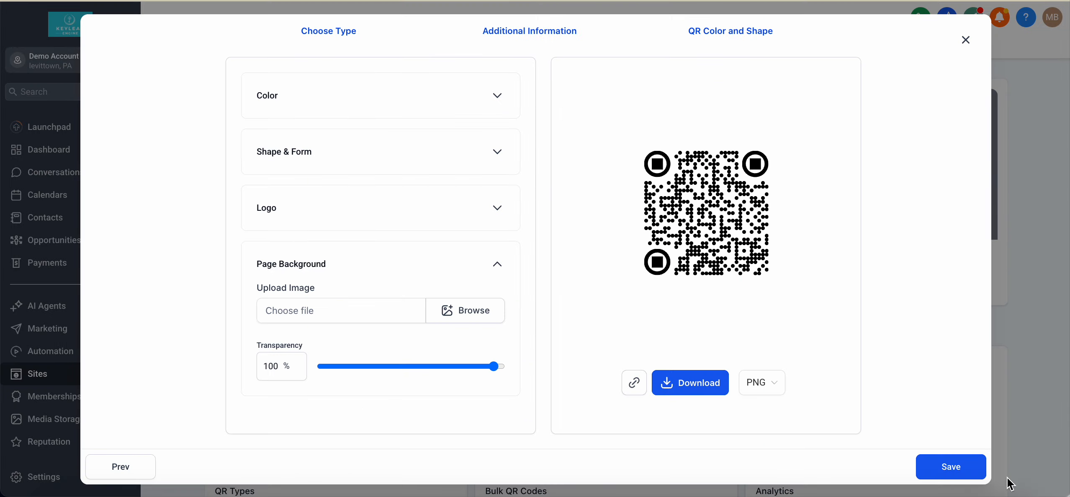
Save the QR code and start creating another one
left_click(953, 462)
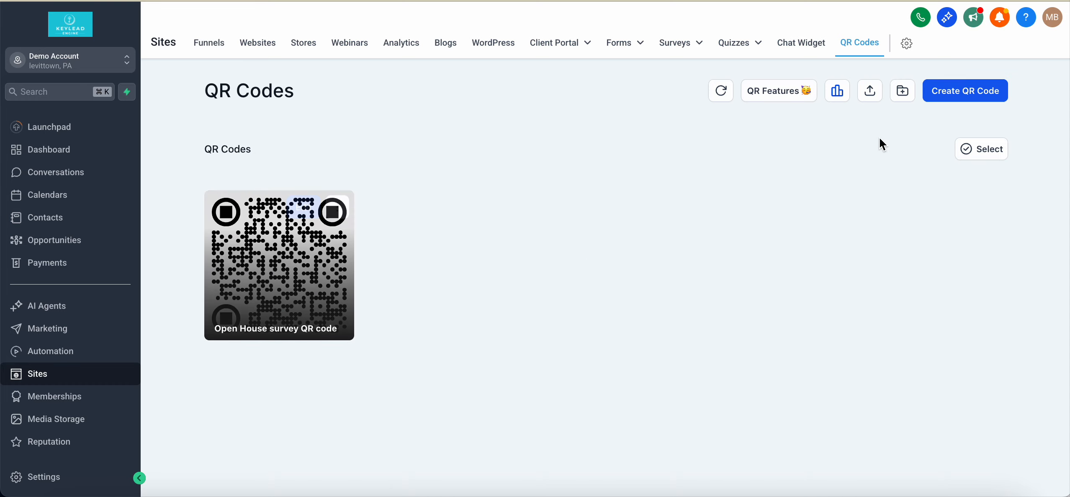
left_click(958, 97)
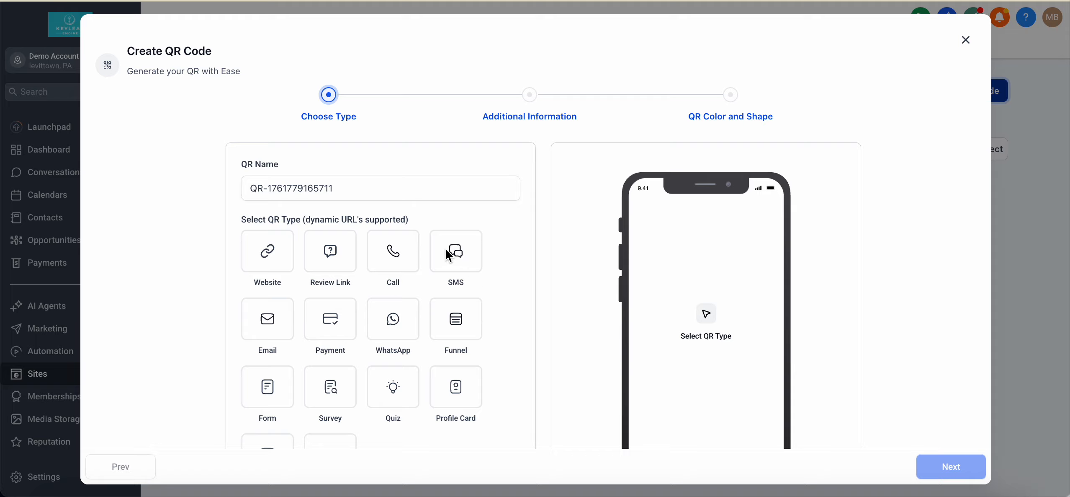
scroll(405, 261, "down", 1)
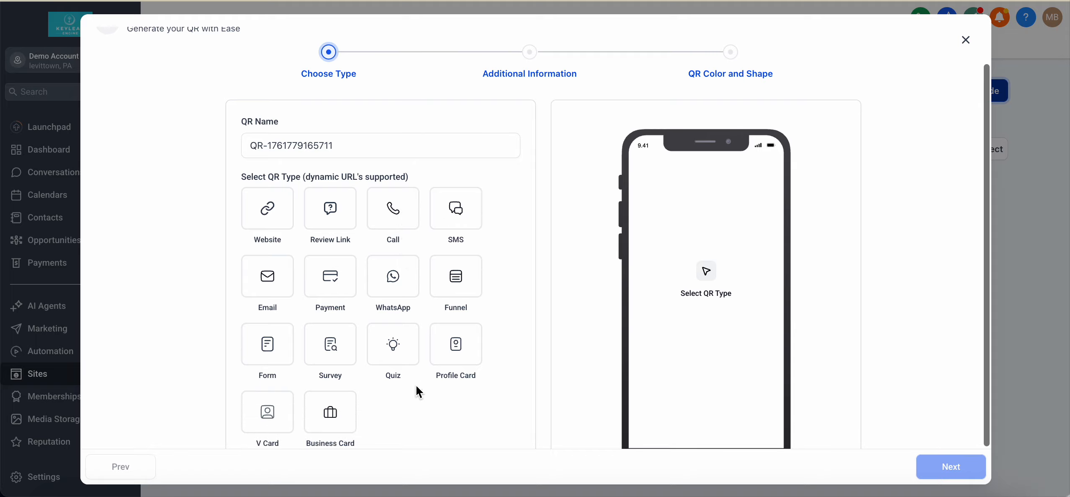
scroll(423, 412, "down", 1)
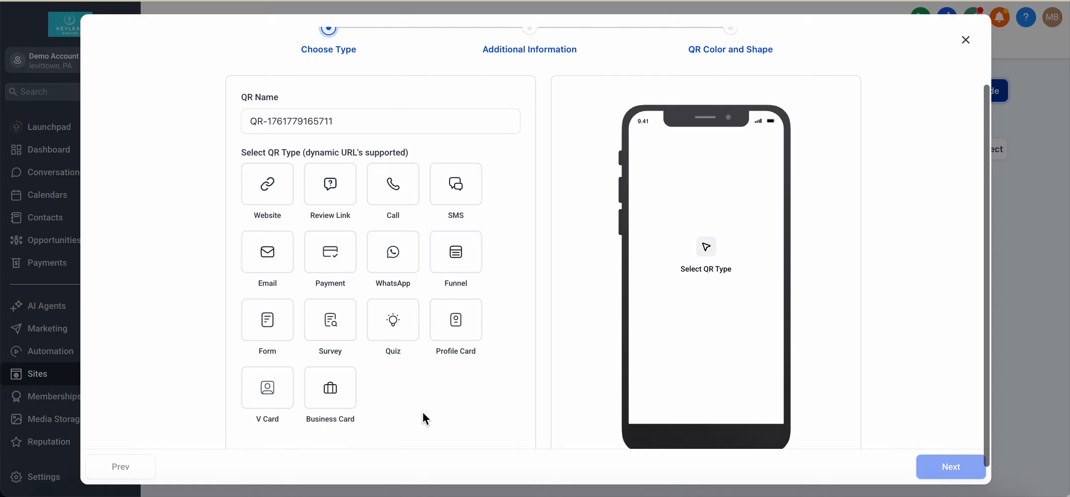
Choose the Business Card QR type and set its page color to light red #F79C9CFF
left_click(330, 393)
left_click(940, 474)
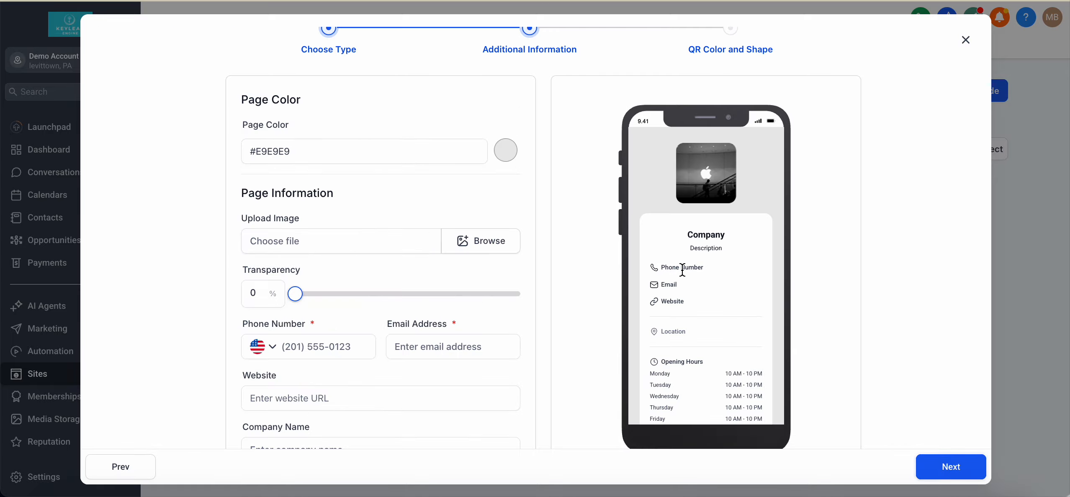
left_click(513, 151)
left_click(542, 203)
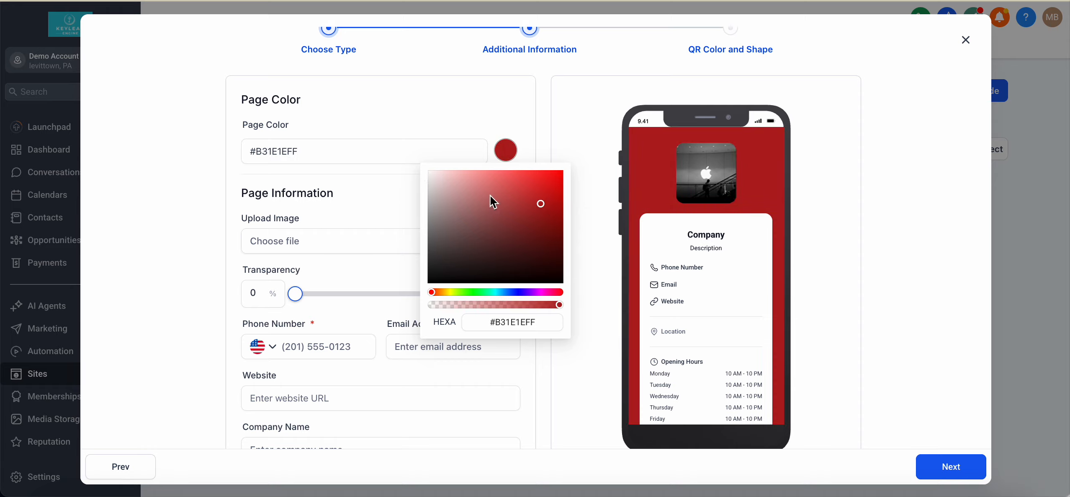
left_click(500, 197)
left_click(478, 173)
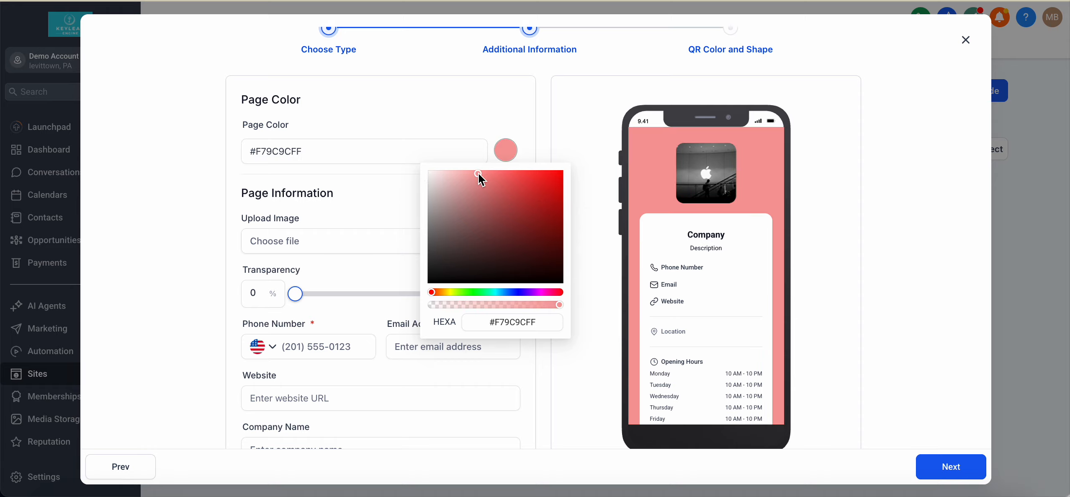
Enter the business phone number in the business card's page information
left_click(326, 247)
scroll(335, 294, "down", 2)
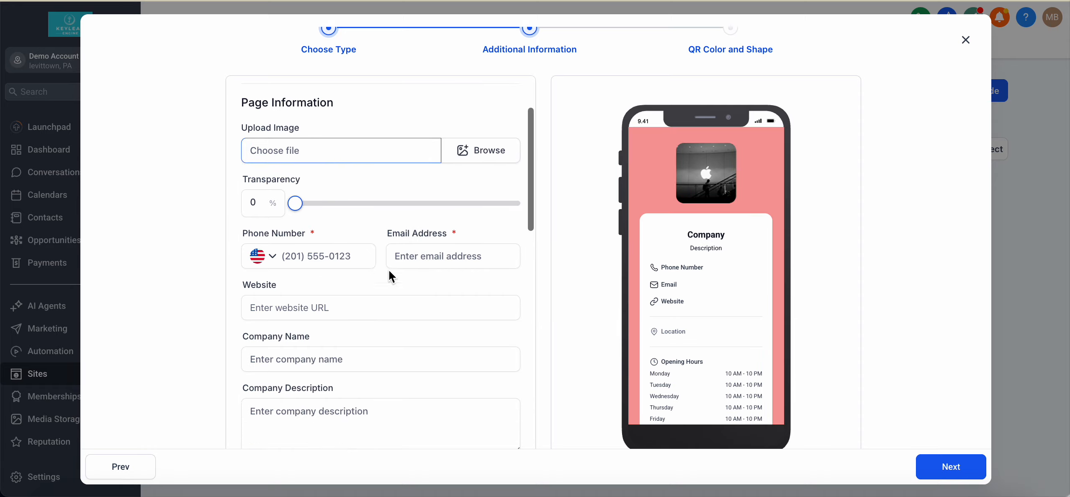
left_click(322, 256)
type("21")
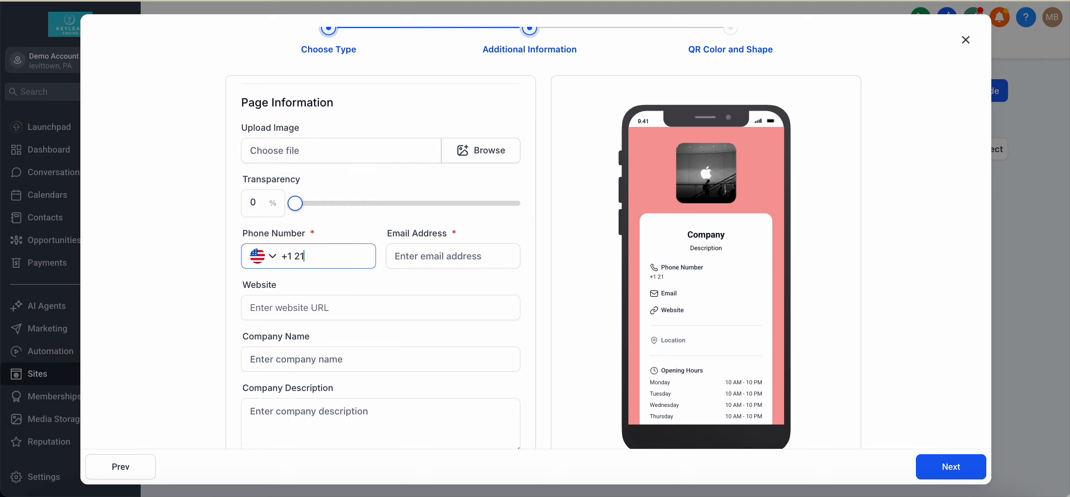
type("5 555 1212")
key("Tab")
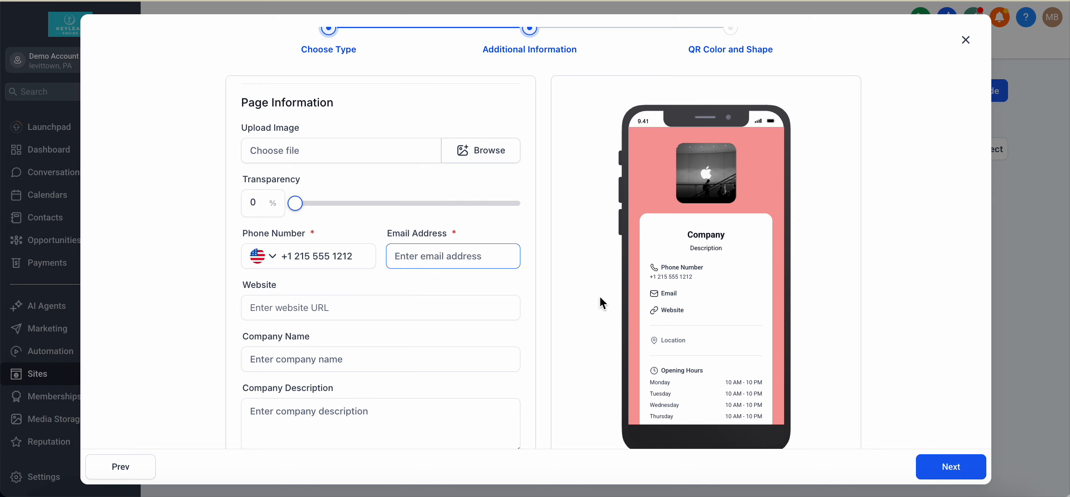
Review the business card's website, company, address, business timings and social media fields
left_click(427, 304)
scroll(405, 347, "down", 5)
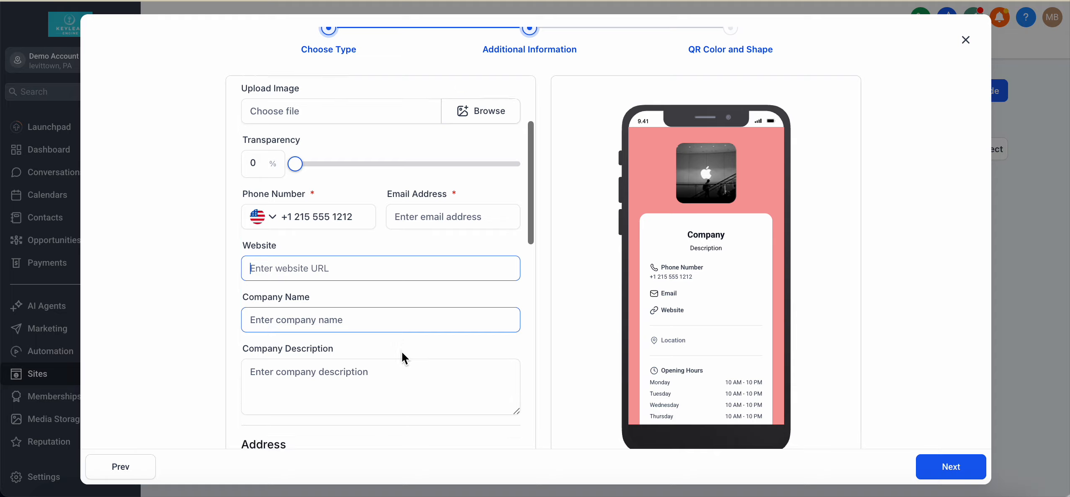
scroll(399, 335, "down", 4)
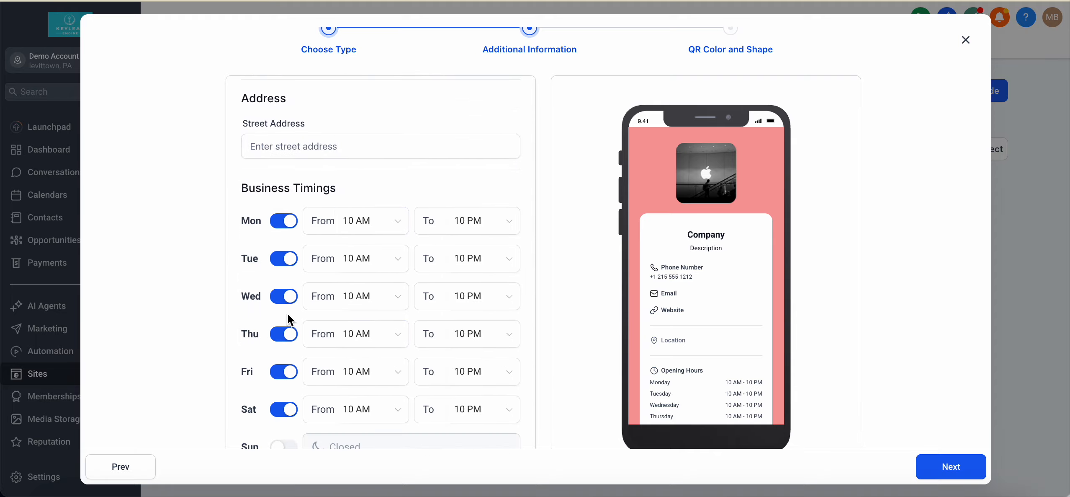
scroll(290, 348, "down", 6)
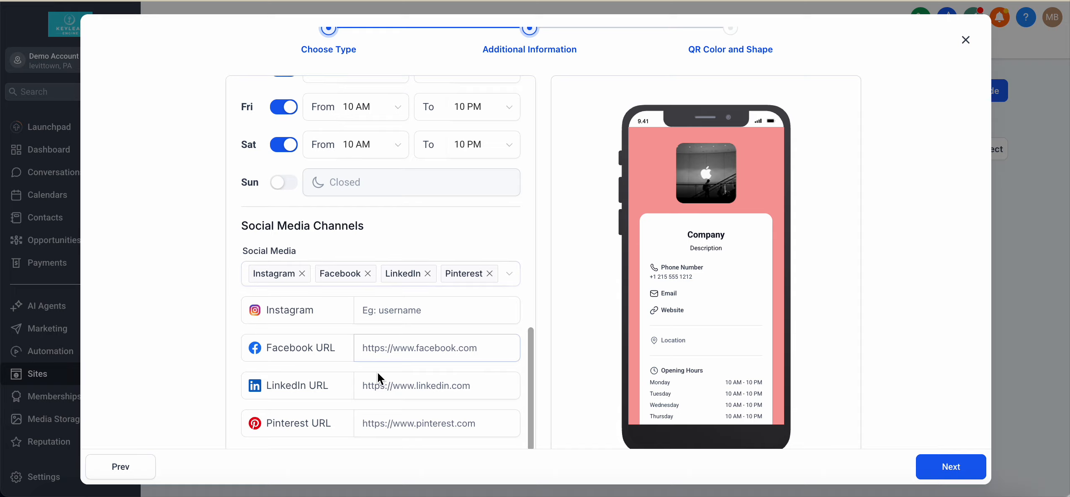
left_click(400, 316)
scroll(402, 365, "down", 1)
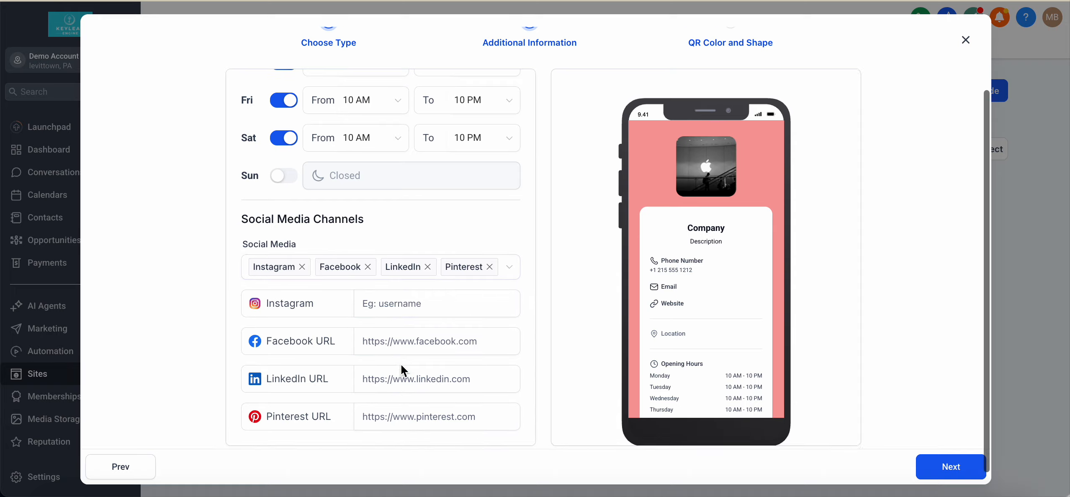
Add TikTok to the business card's social media channels and remove Pinterest
left_click(509, 257)
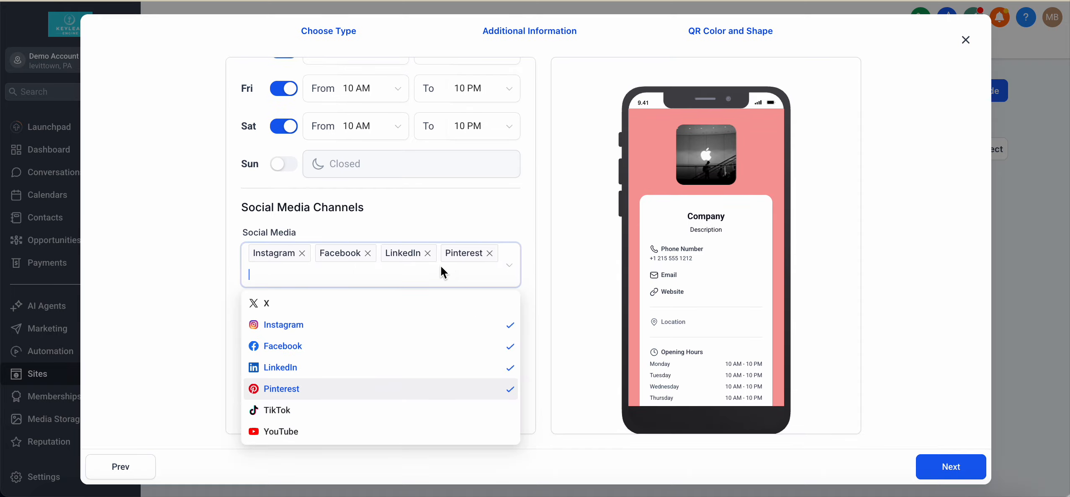
left_click(285, 410)
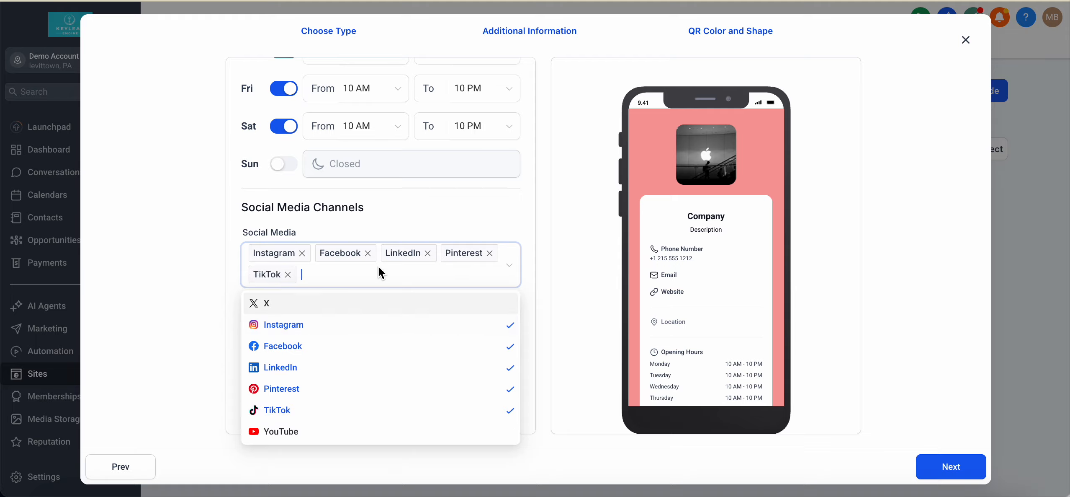
left_click(490, 253)
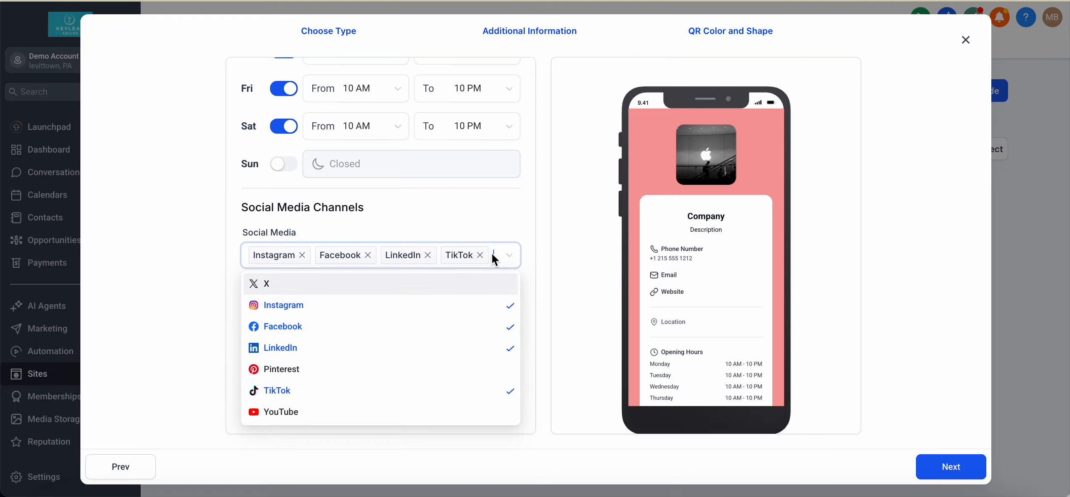
left_click(485, 207)
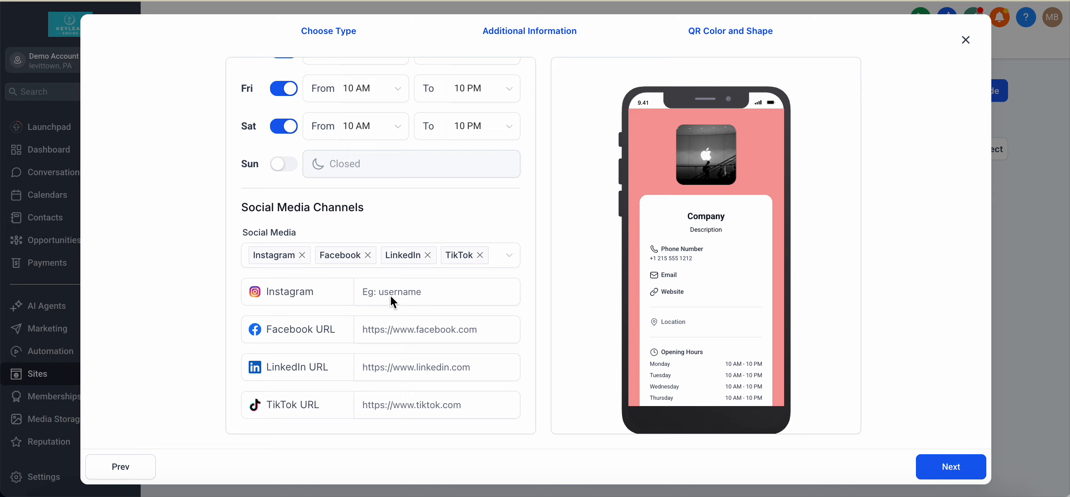
Try to continue with the social media links left empty, and discard the business card QR code
left_click(402, 290)
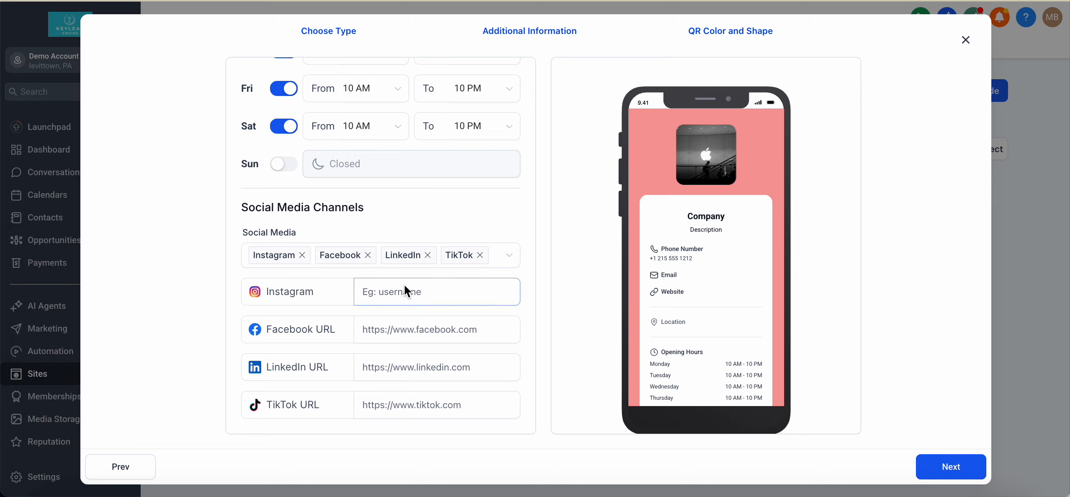
left_click(950, 466)
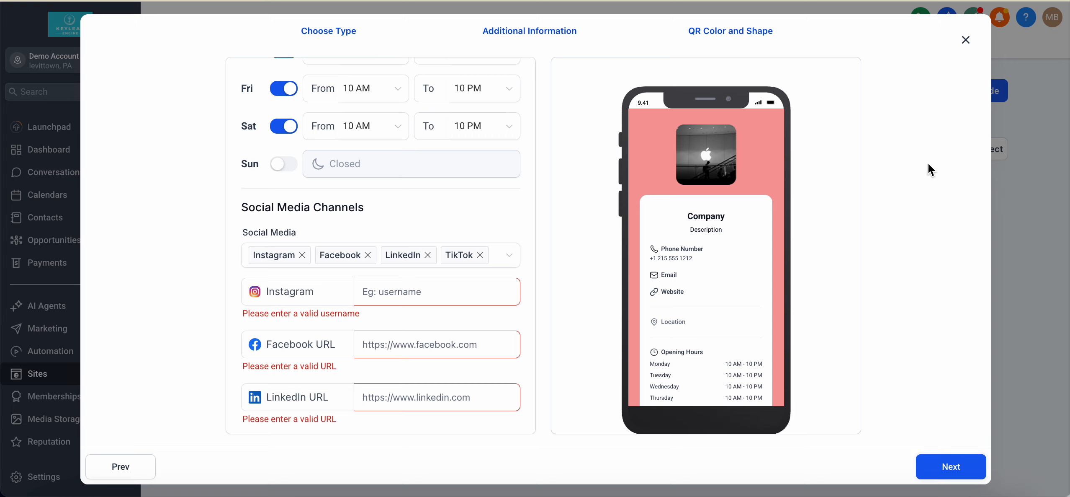
left_click(967, 39)
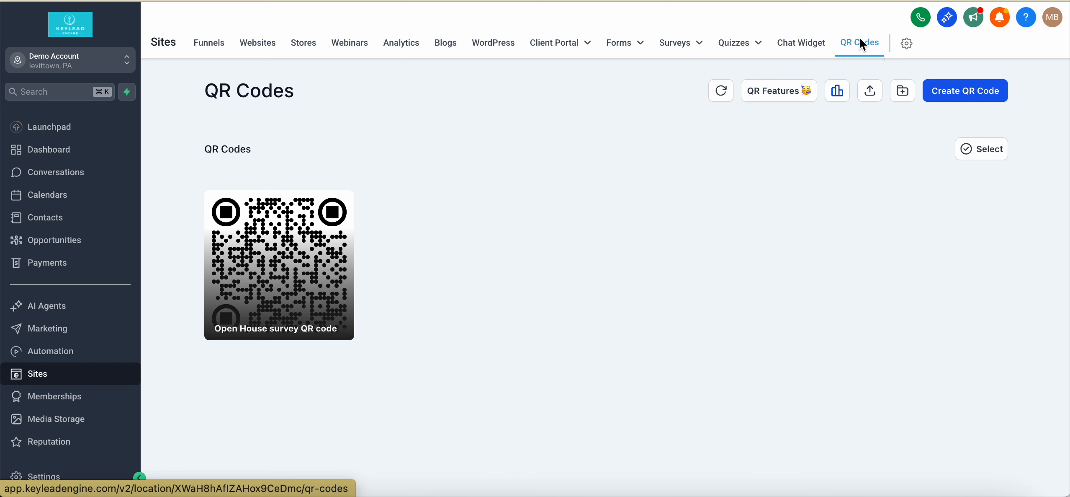
Try setting up a Website QR code named after the property's street address, and discard it without saving
left_click(972, 92)
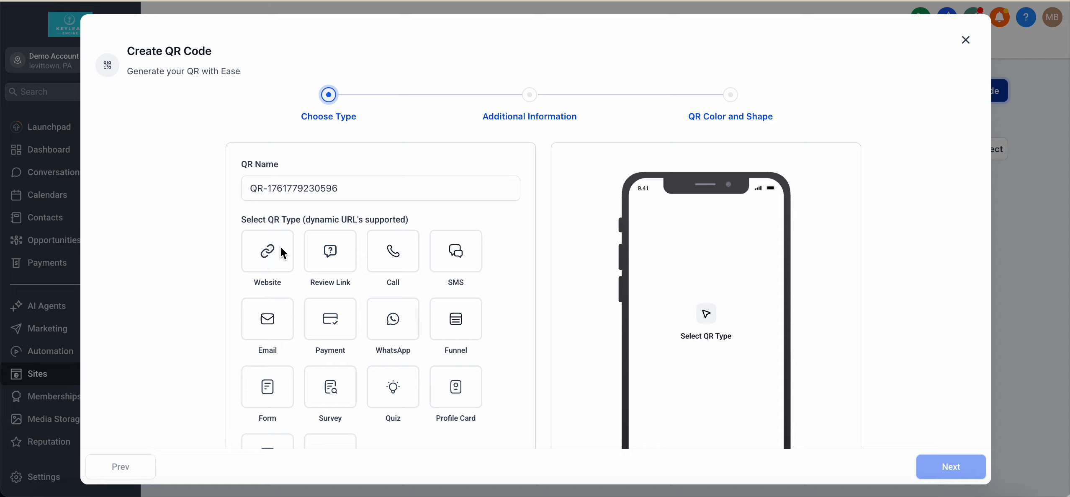
left_click_drag(373, 187, 238, 187)
type("123 ")
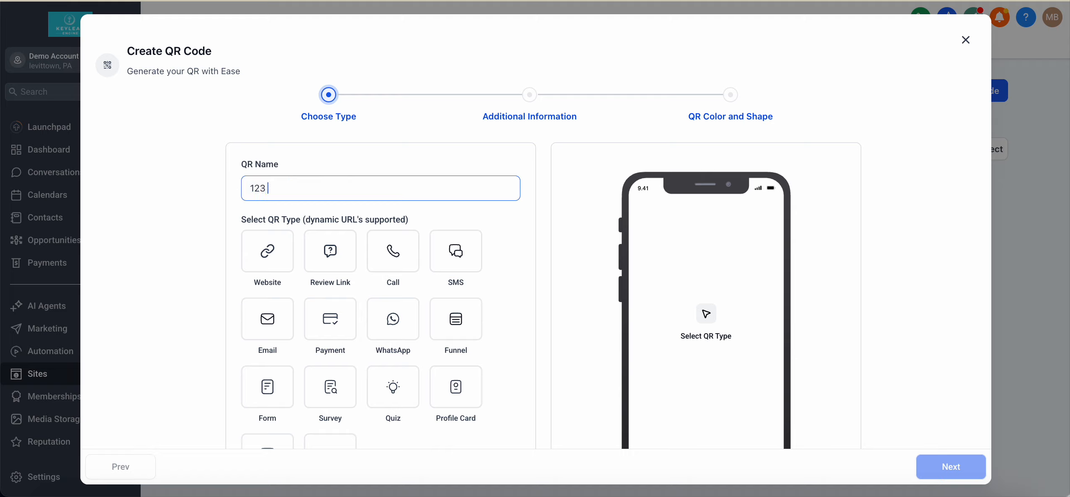
type("main street spd")
left_click(293, 249)
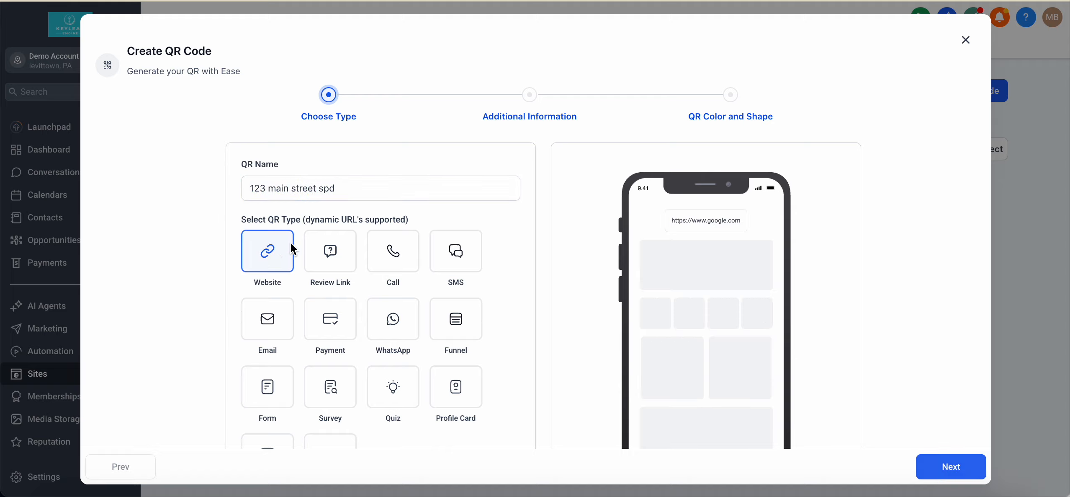
left_click(945, 464)
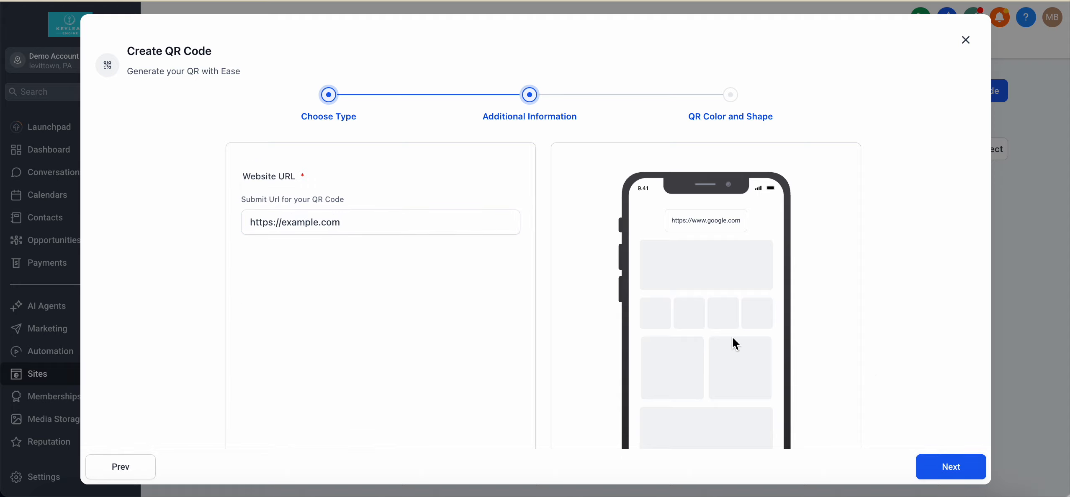
left_click(967, 39)
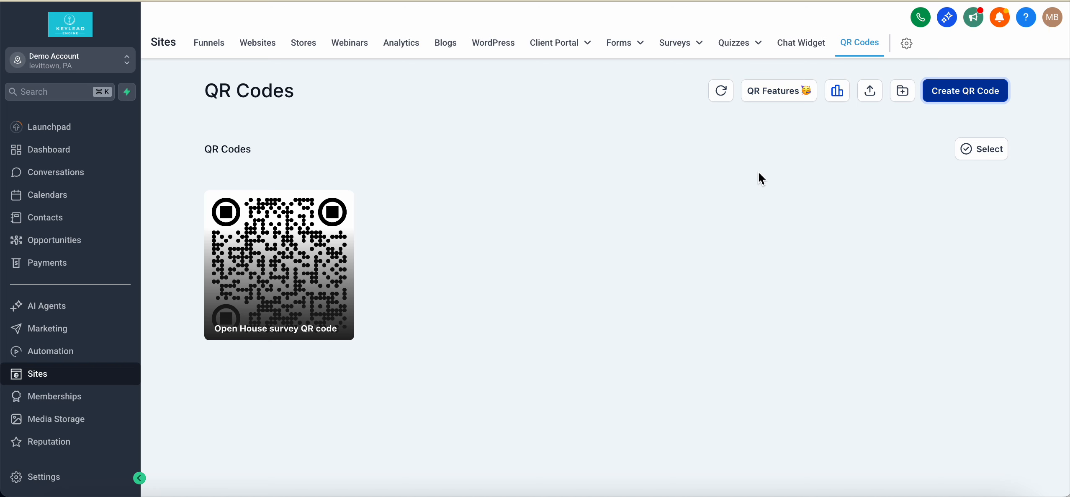